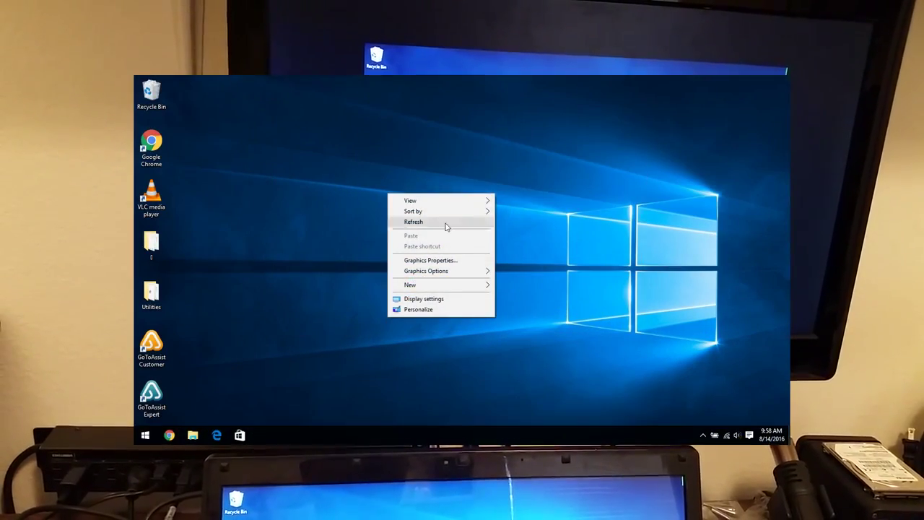
- Open the Intel Graphics and Media Control Panel in Advanced Mode and go to its Multiple Displays settings
{"action": "left_click", "coordinate": [444, 261]}
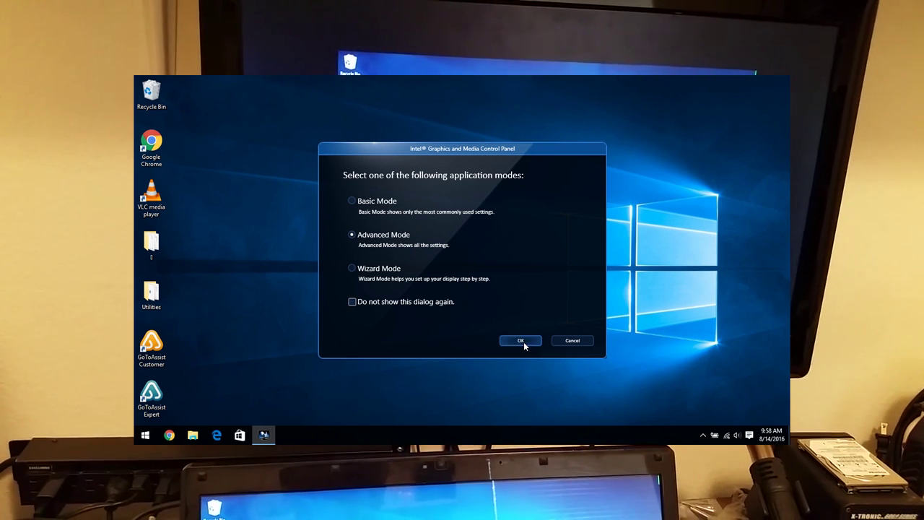
{"action": "left_click", "coordinate": [523, 343]}
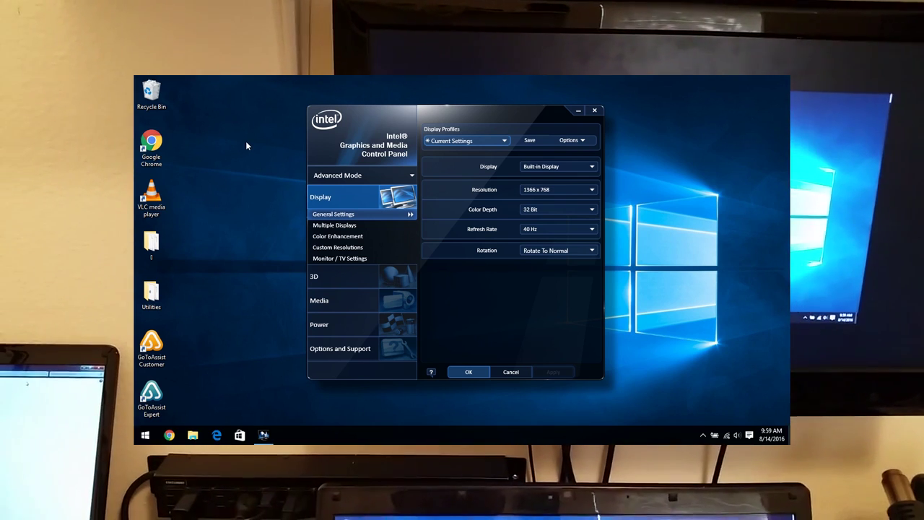
{"action": "left_click", "coordinate": [343, 228]}
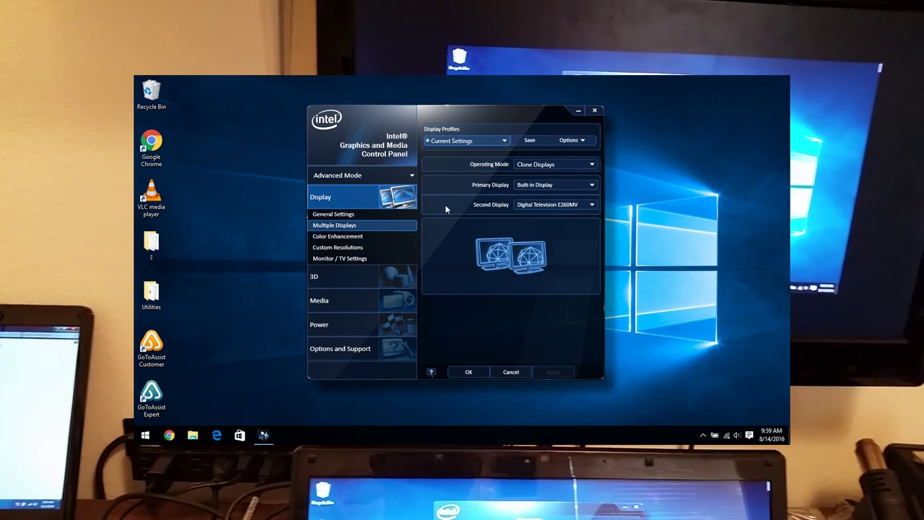
- Set the operating mode to Single Display with Digital Television E260MV as the primary display, then apply and keep the settings
{"action": "left_click", "coordinate": [544, 164]}
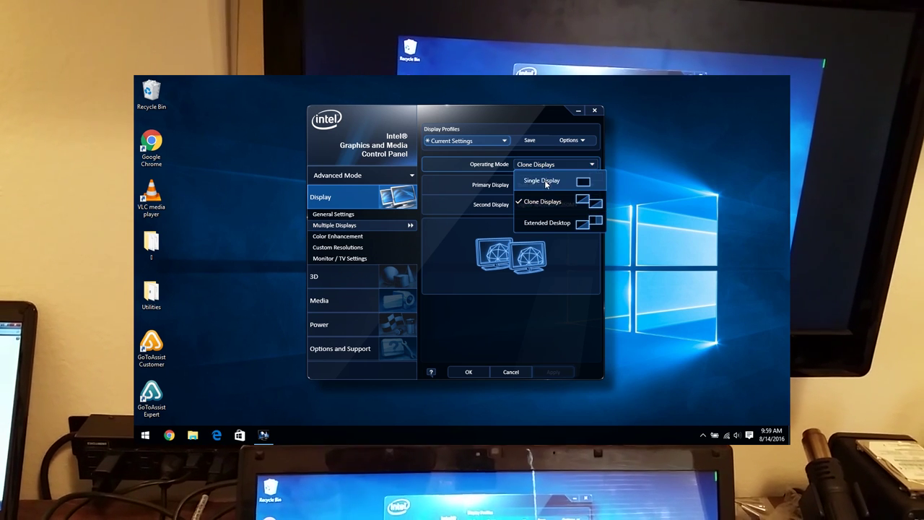
{"action": "left_click", "coordinate": [546, 181]}
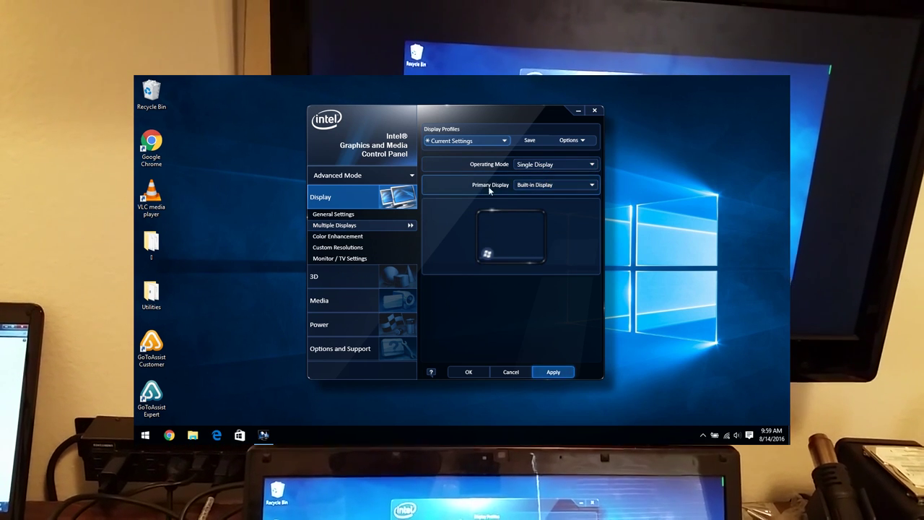
{"action": "left_click", "coordinate": [535, 185]}
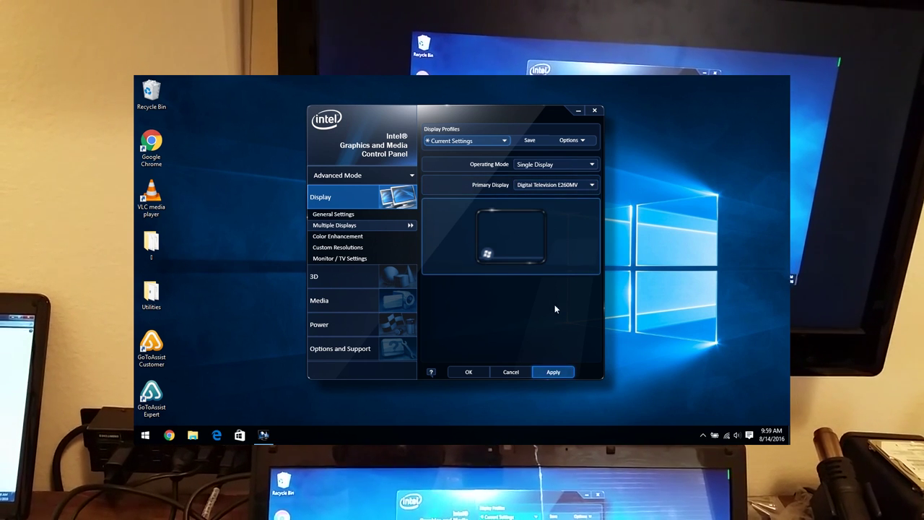
{"action": "left_click", "coordinate": [553, 372]}
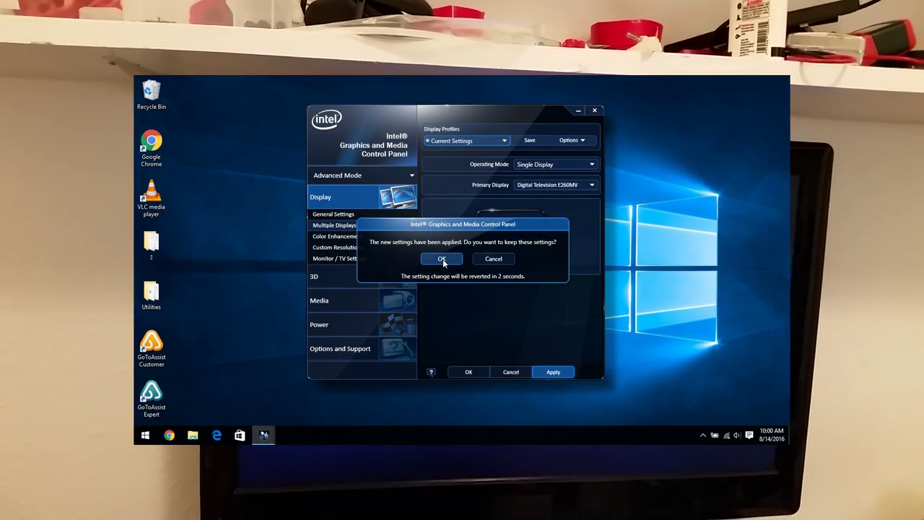
{"action": "left_click", "coordinate": [442, 259]}
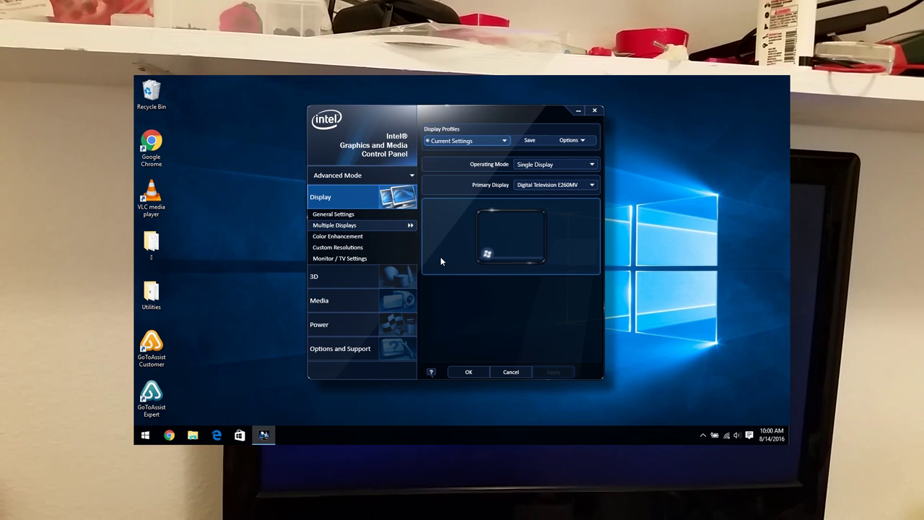
- Set the television's resolution to 1920 x 1080 in the general display settings and apply it
{"action": "left_click", "coordinate": [337, 216]}
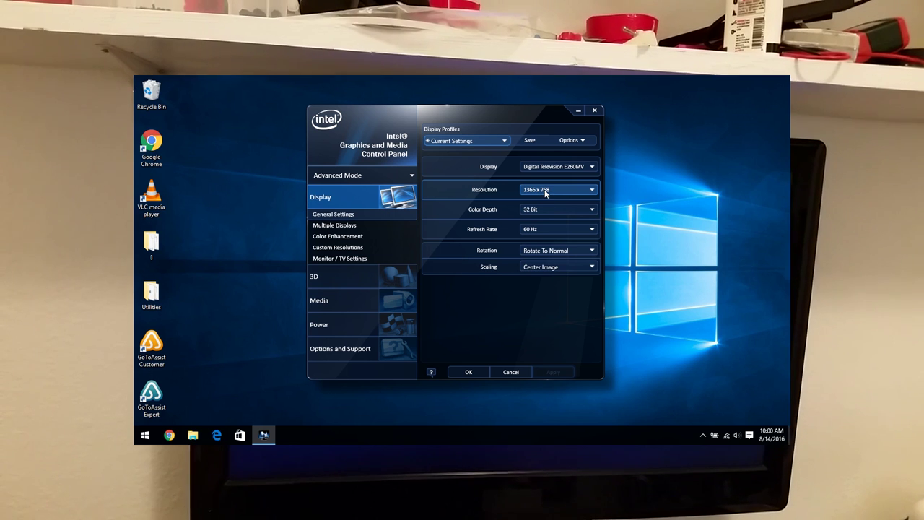
{"action": "left_click", "coordinate": [545, 192]}
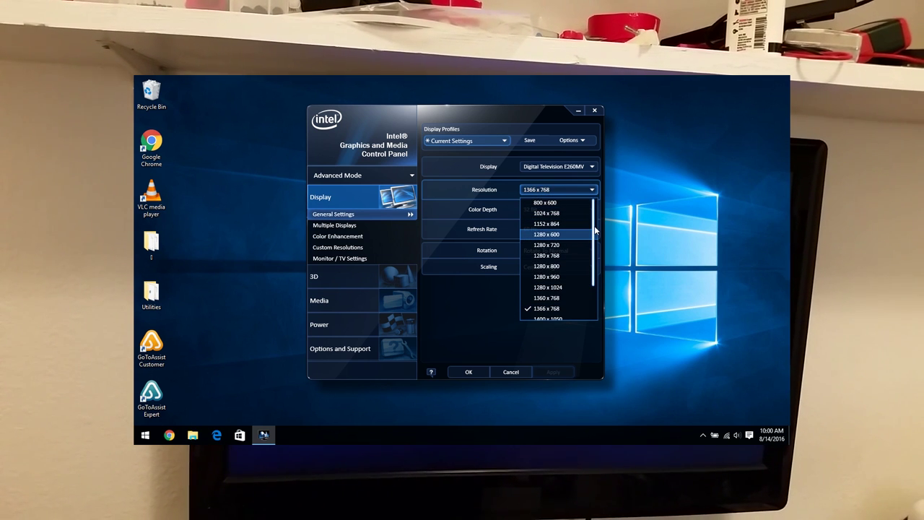
{"action": "left_click_drag", "start_coordinate": [595, 230], "coordinate": [595, 266]}
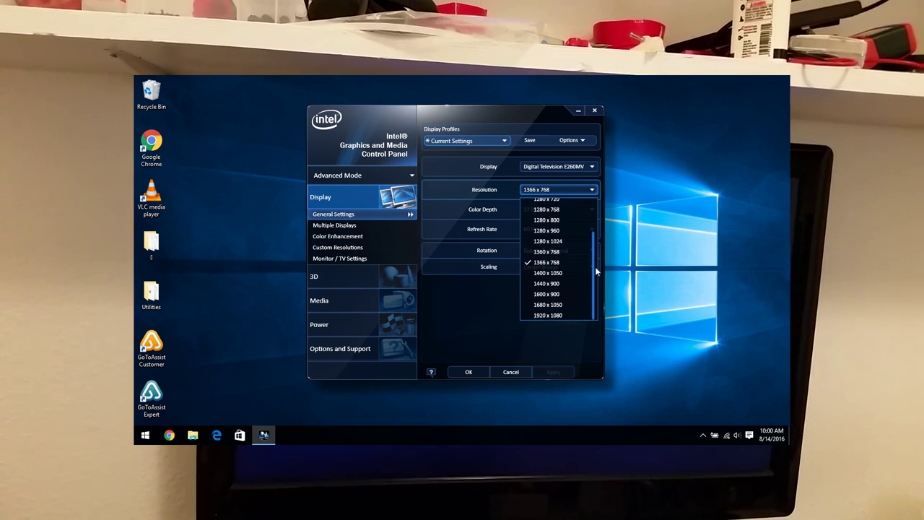
{"action": "left_click", "coordinate": [546, 315]}
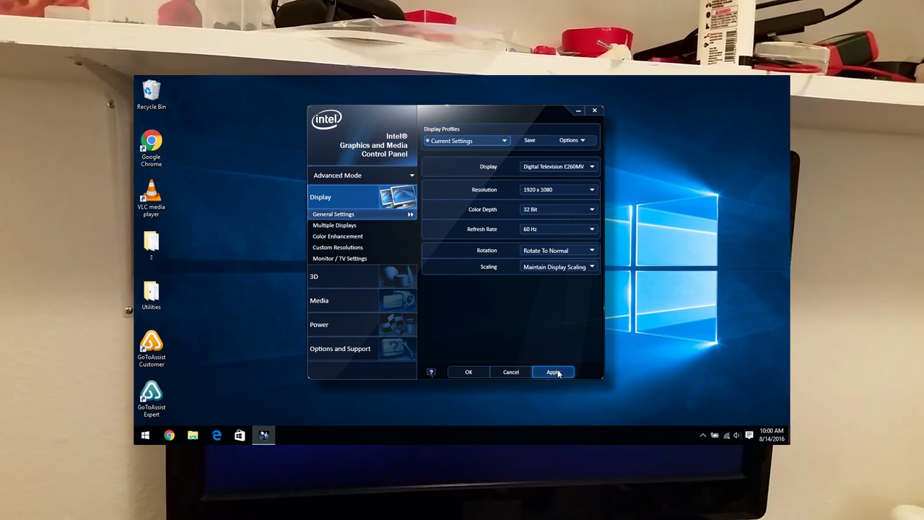
{"action": "left_click", "coordinate": [554, 372]}
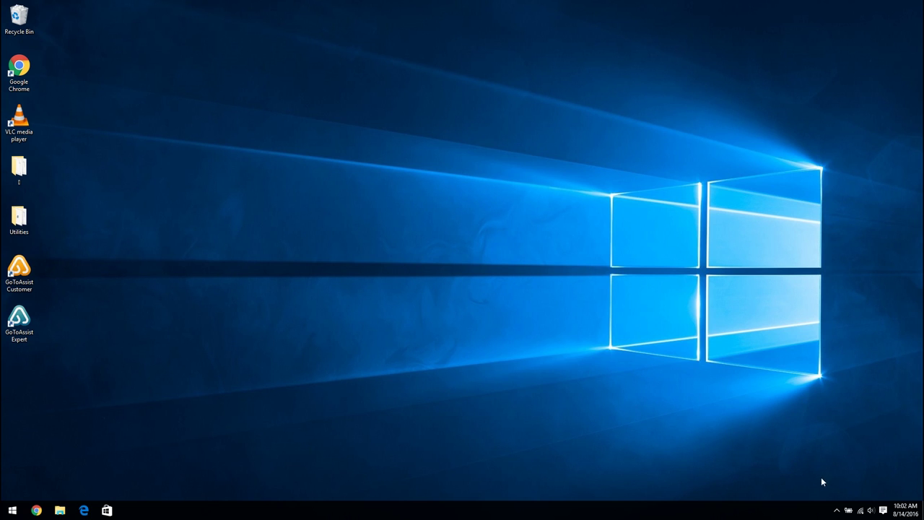
- Open the Windows Power Options from the battery indicator and reveal the hidden notification icons
{"action": "right_click", "coordinate": [849, 512]}
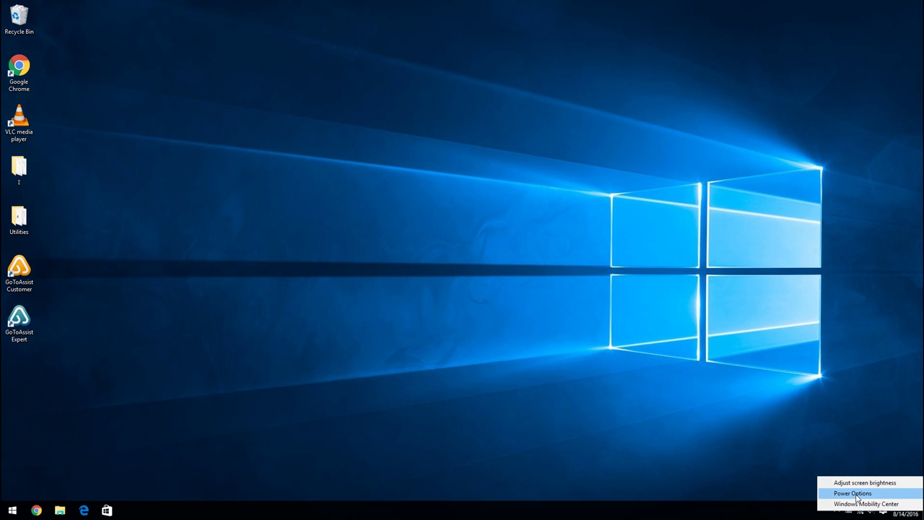
{"action": "left_click", "coordinate": [857, 493]}
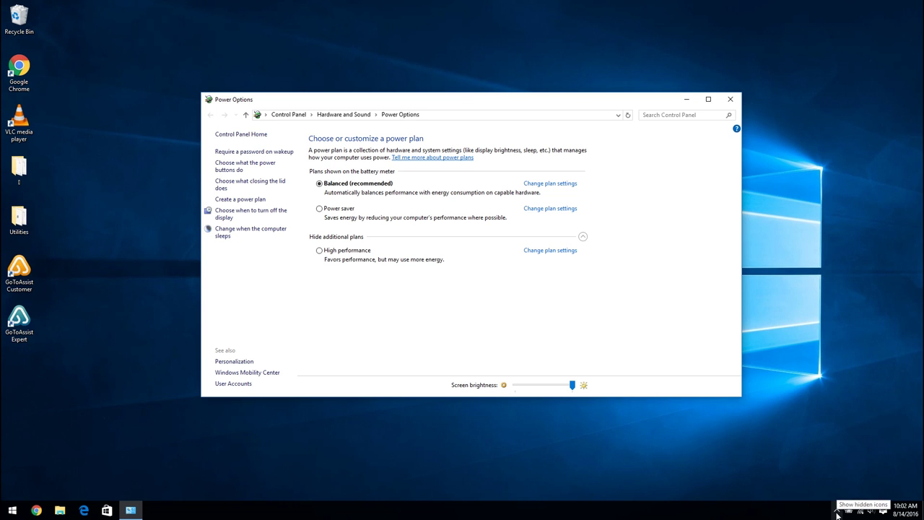
{"action": "left_click", "coordinate": [836, 511]}
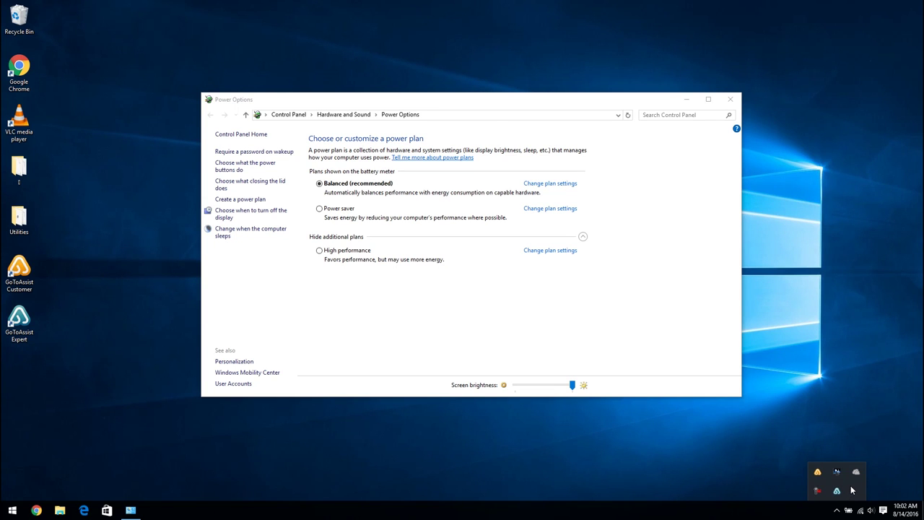
- Open Power Options by way of the Control Panel's Hardware and Sound category
{"action": "right_click", "coordinate": [14, 510]}
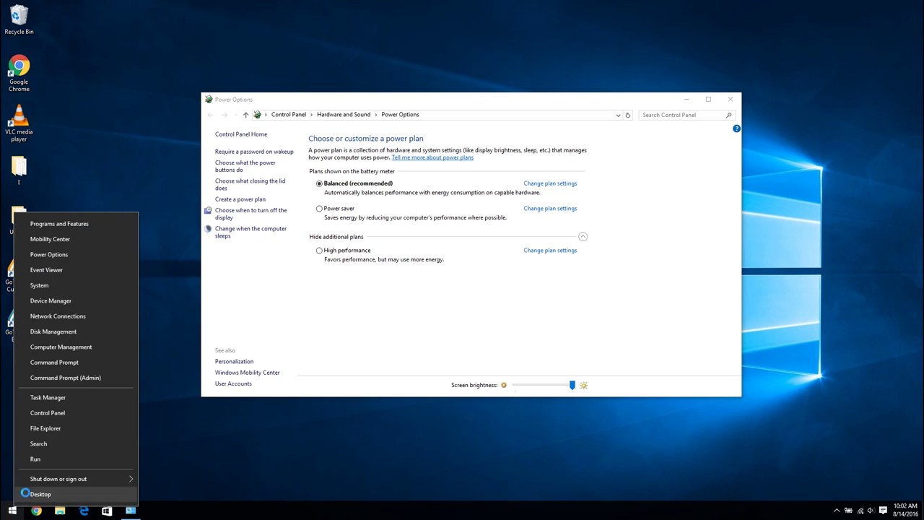
{"action": "left_click", "coordinate": [65, 411]}
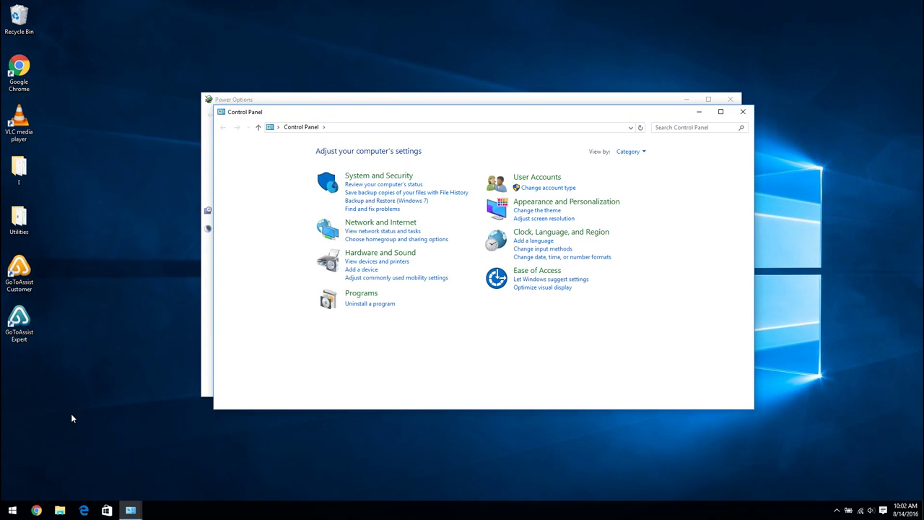
{"action": "left_click", "coordinate": [372, 254]}
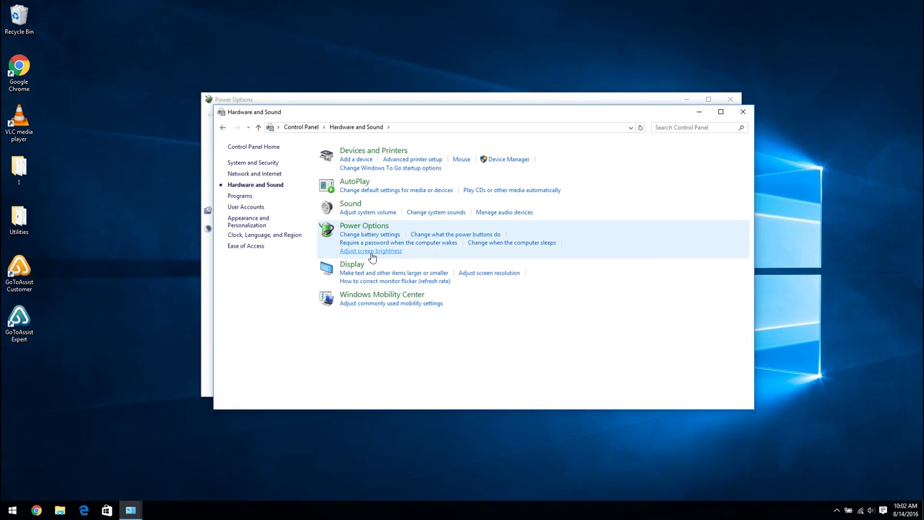
{"action": "left_click", "coordinate": [375, 230]}
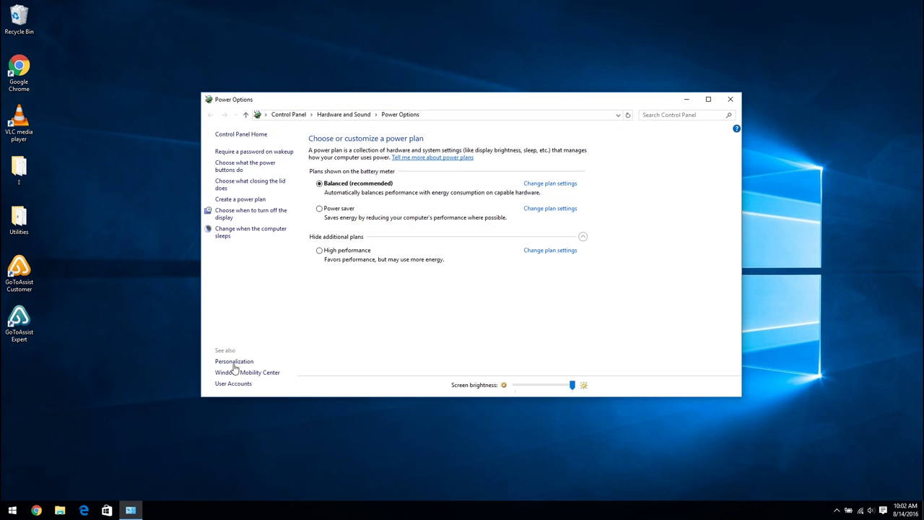
- Search Windows for "power" and dismiss the search
{"action": "left_click", "coordinate": [13, 513]}
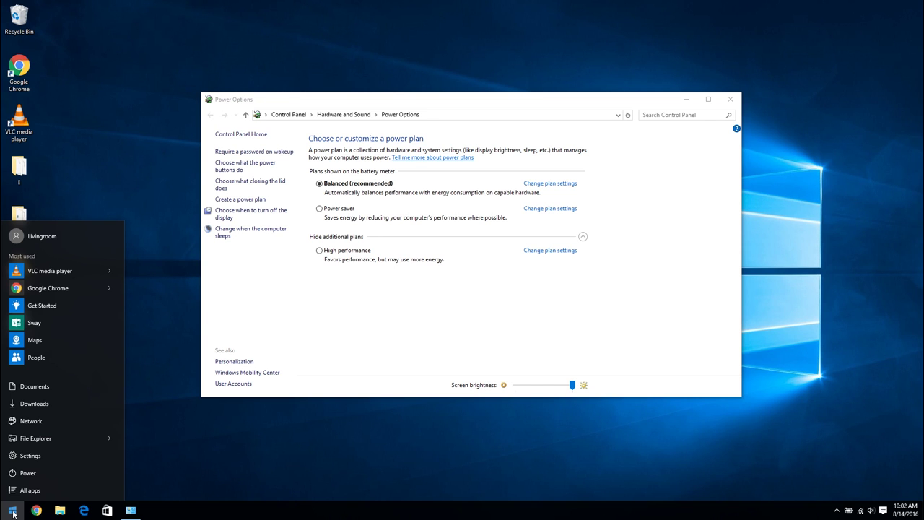
{"action": "type", "text": "power"}
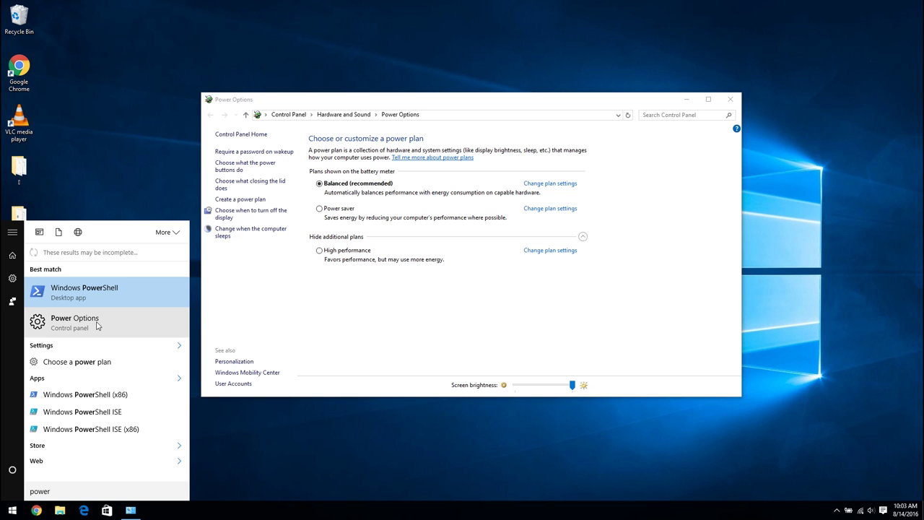
{"action": "left_click", "coordinate": [382, 319]}
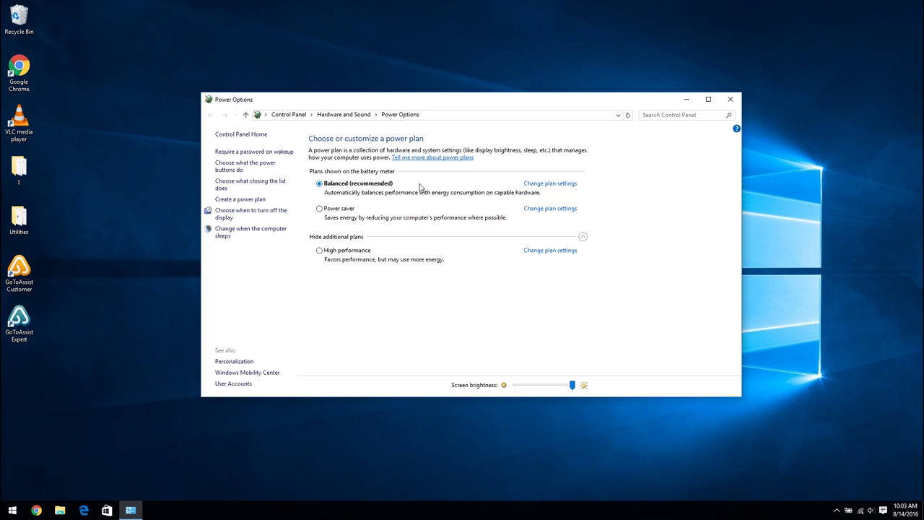
- Set the Balanced plan's plugged-in display turn-off and computer sleep times to Never, and save the changes
{"action": "left_click", "coordinate": [543, 185]}
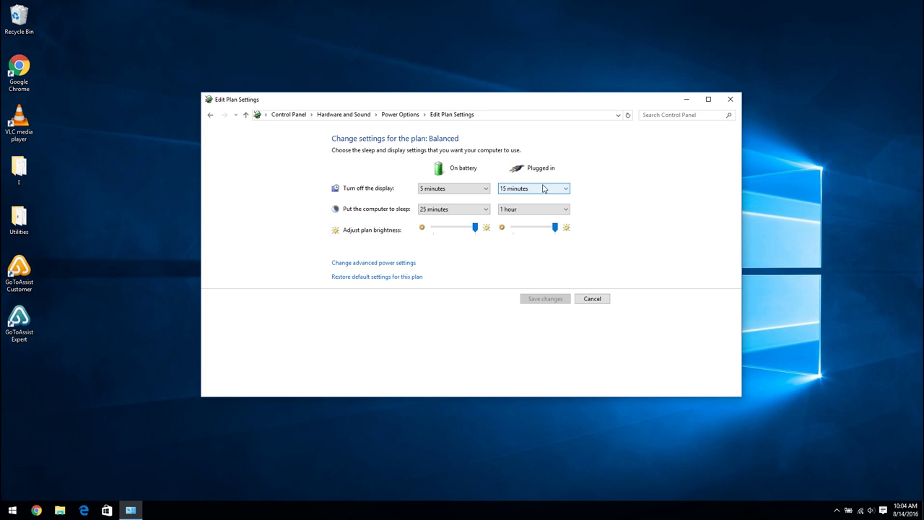
{"action": "left_click", "coordinate": [544, 189]}
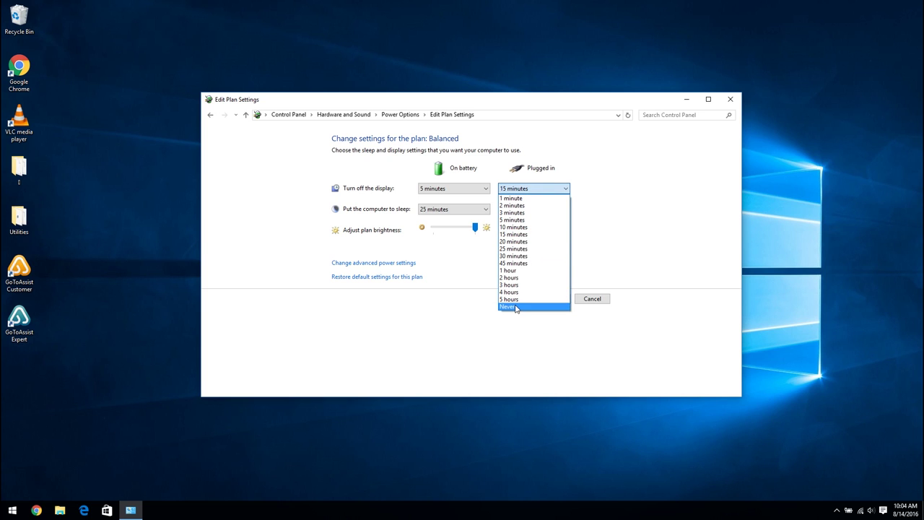
{"action": "left_click", "coordinate": [516, 307]}
{"action": "left_click", "coordinate": [538, 210]}
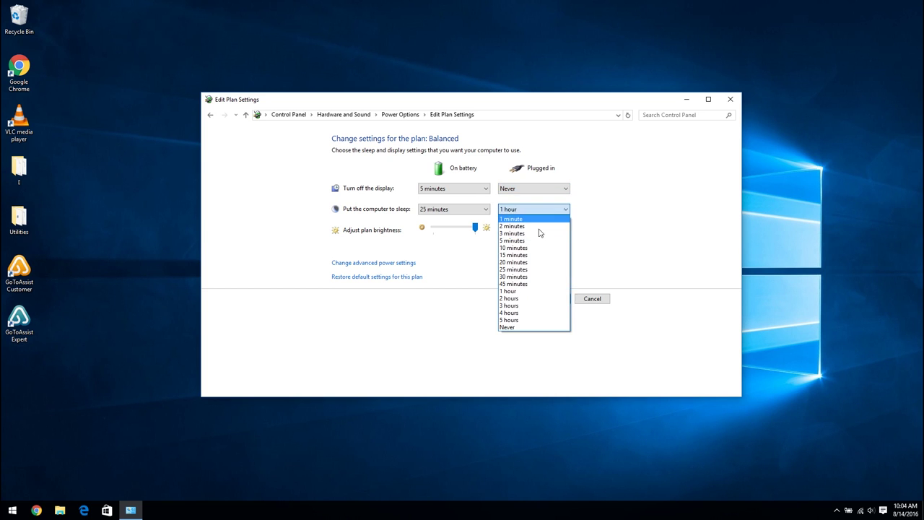
{"action": "left_click", "coordinate": [516, 329]}
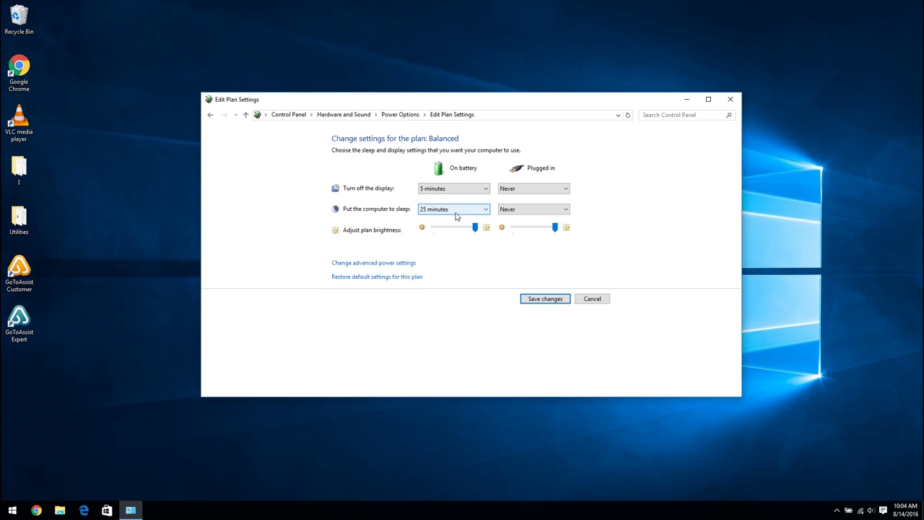
{"action": "left_click", "coordinate": [545, 299]}
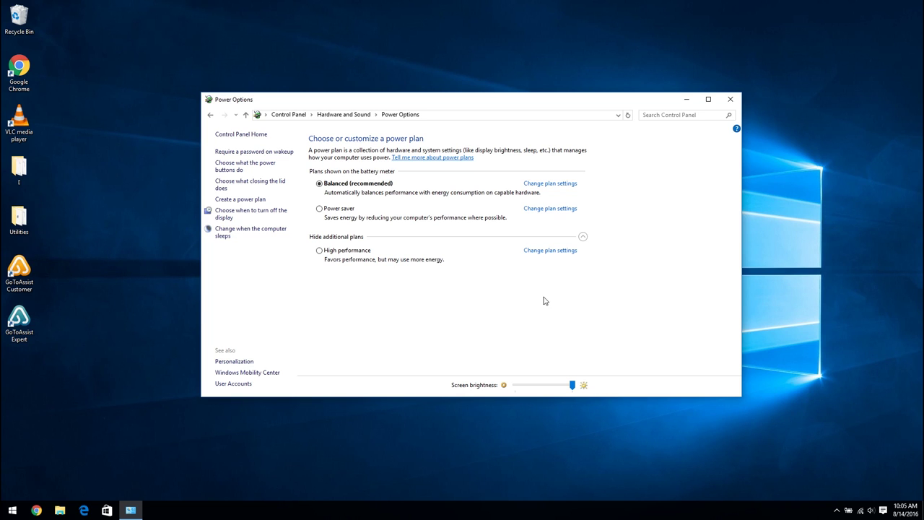
- Set the plugged-in action for closing the lid to Do nothing and save the changes
{"action": "left_click", "coordinate": [266, 187]}
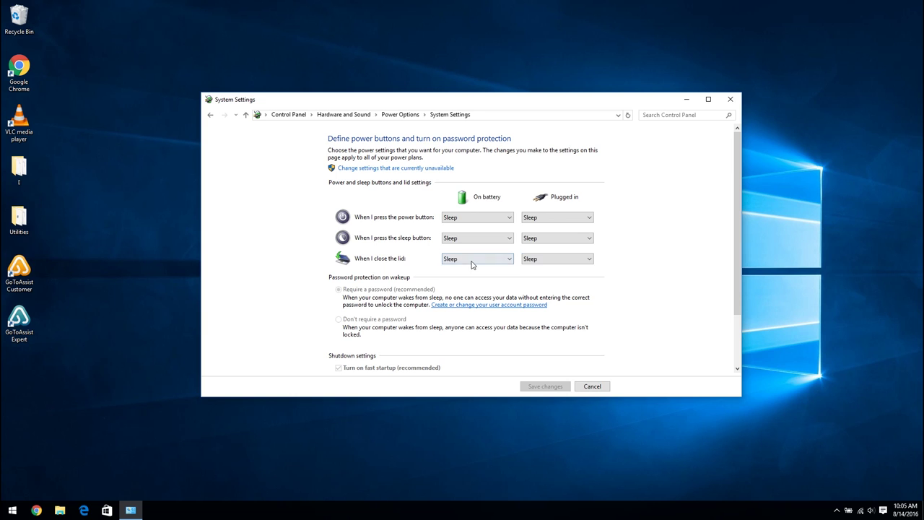
{"action": "left_click", "coordinate": [546, 259]}
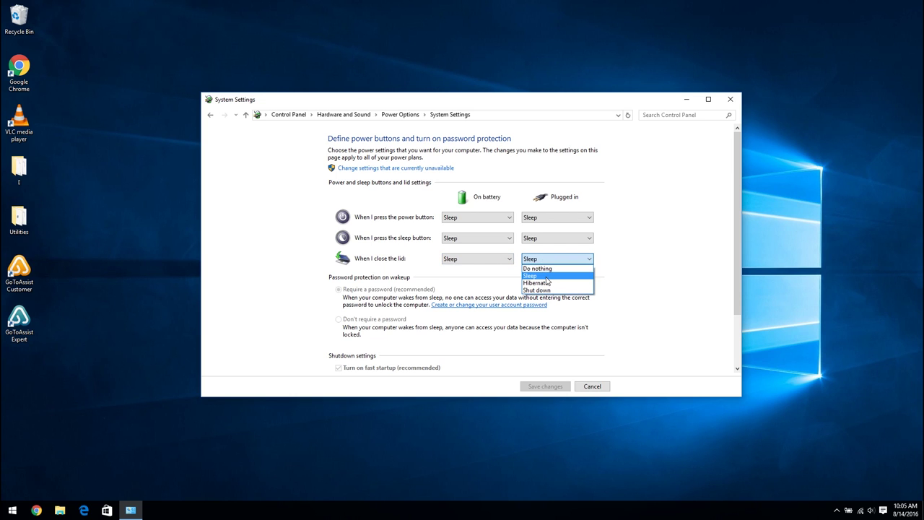
{"action": "left_click", "coordinate": [546, 269]}
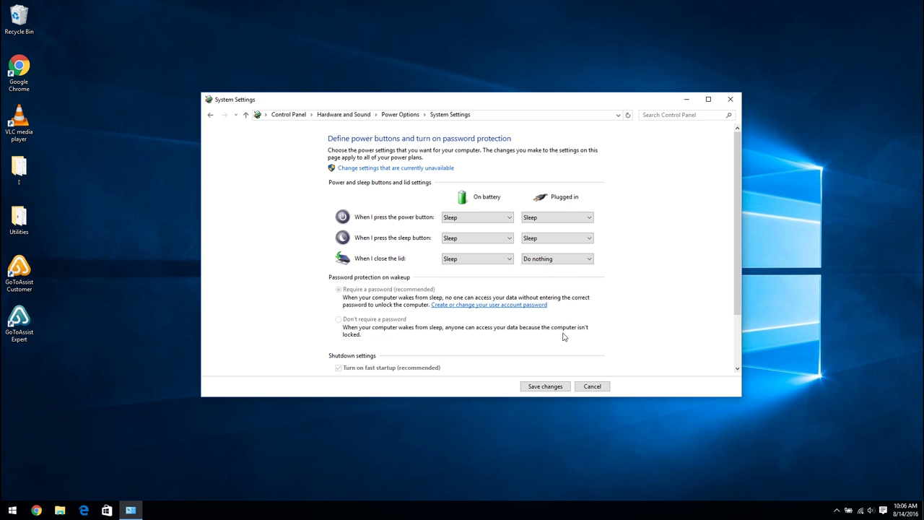
{"action": "left_click", "coordinate": [551, 387]}
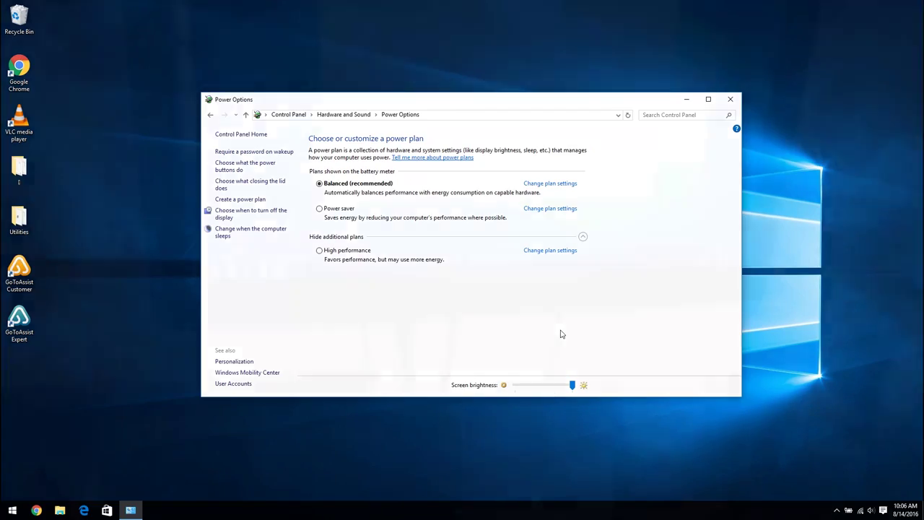